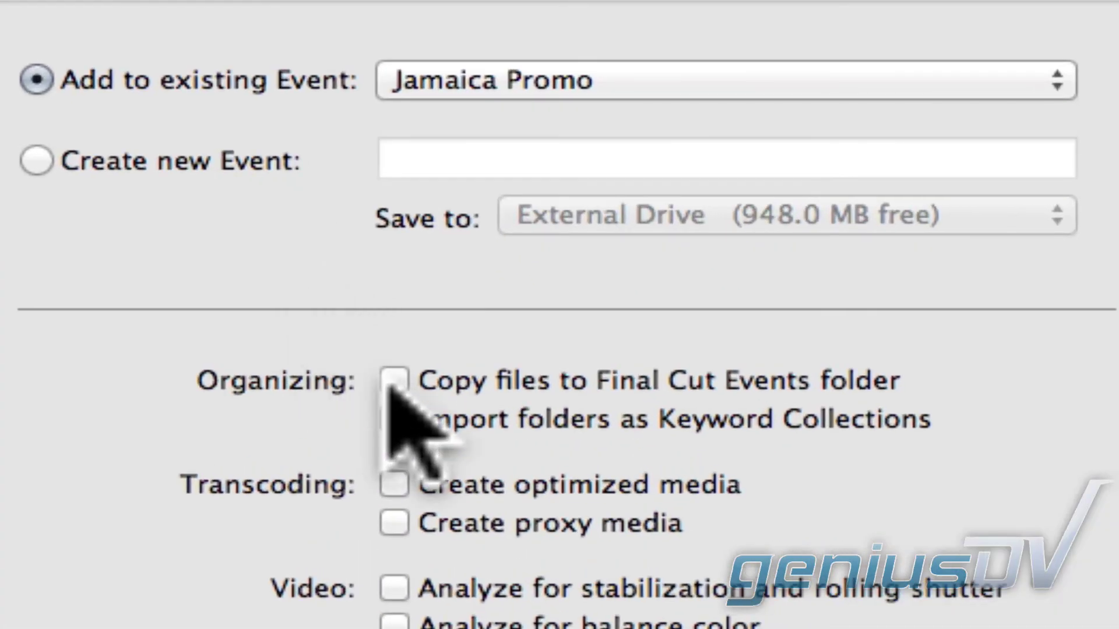
# - Enable copying imported files into the Final Cut Events folder for the Jamaica Promo import
pyautogui.click(392, 381)
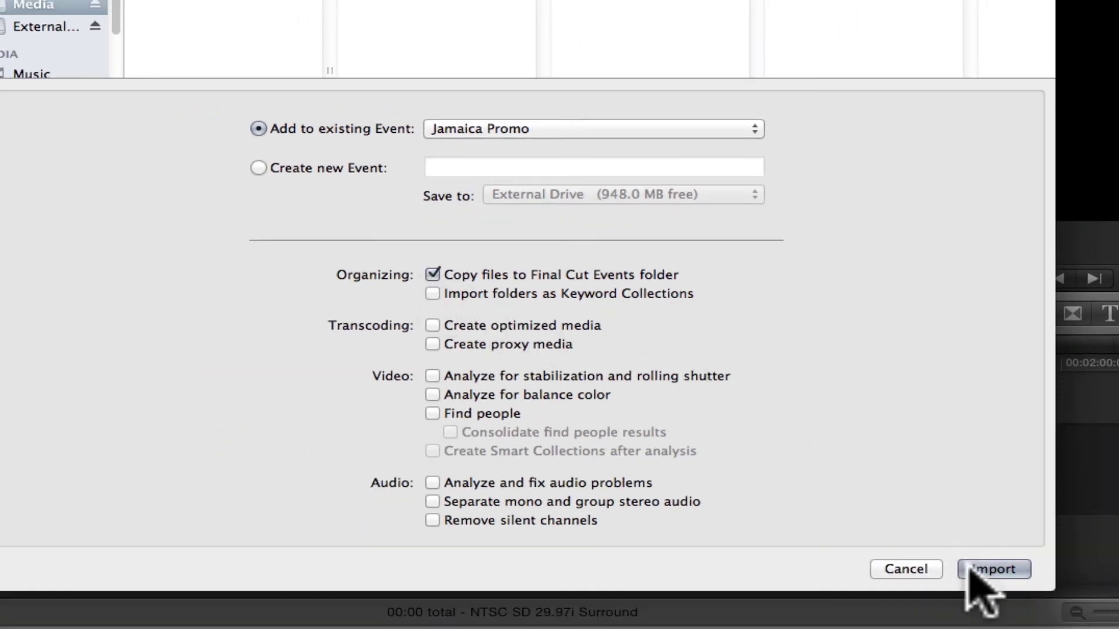
# - Start the Jamaica Promo import, then preview the Beach Fire and Couple at Beach clips
pyautogui.click(988, 569)
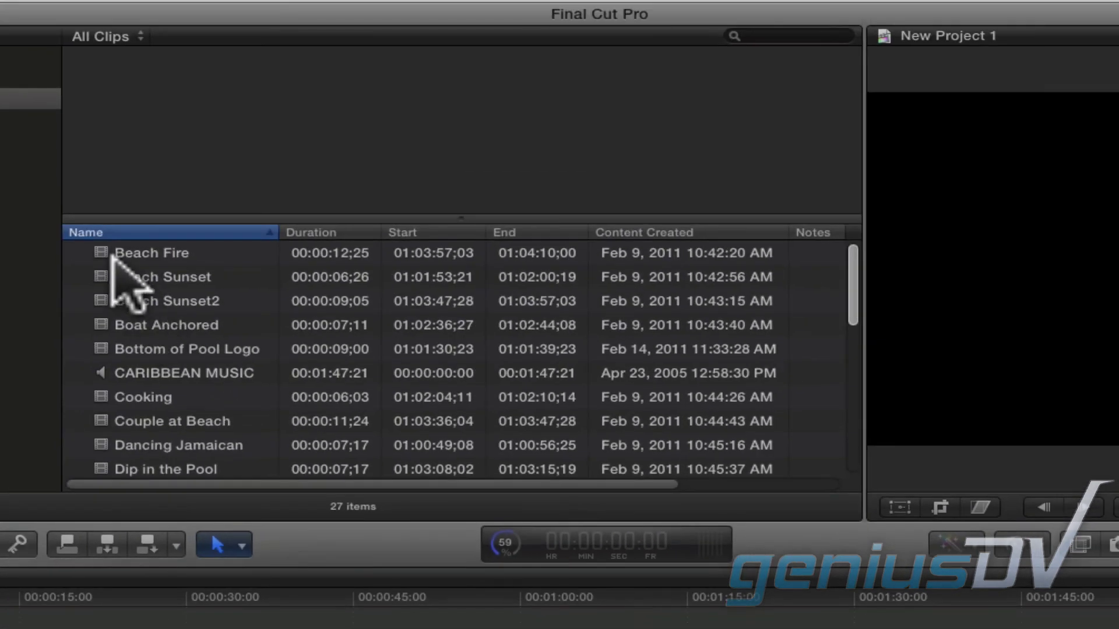
pyautogui.click(113, 253)
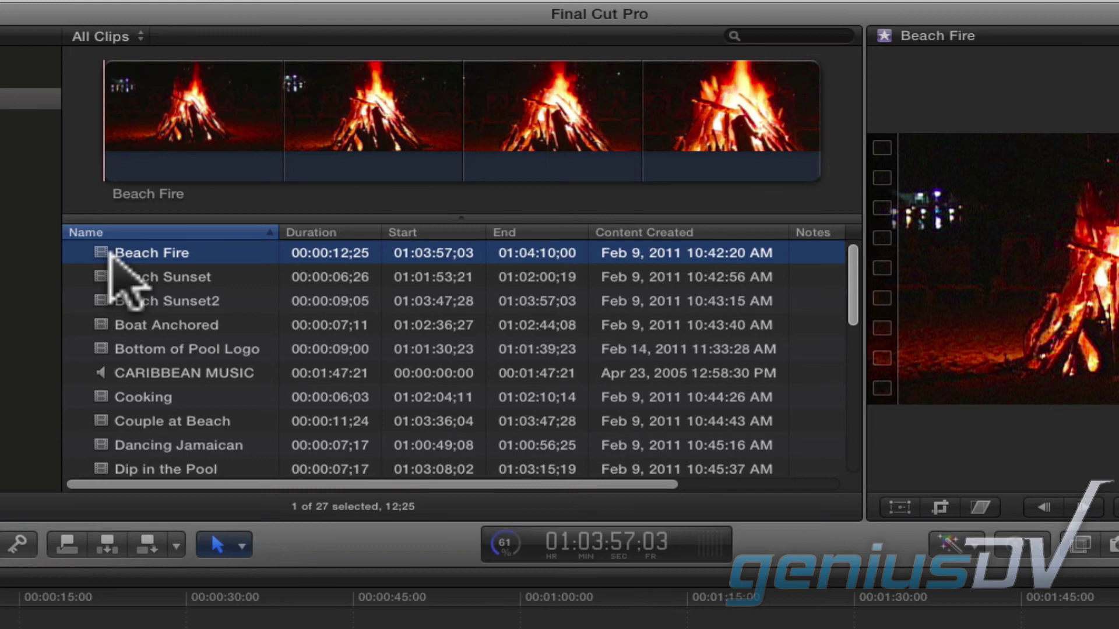
pyautogui.click(131, 421)
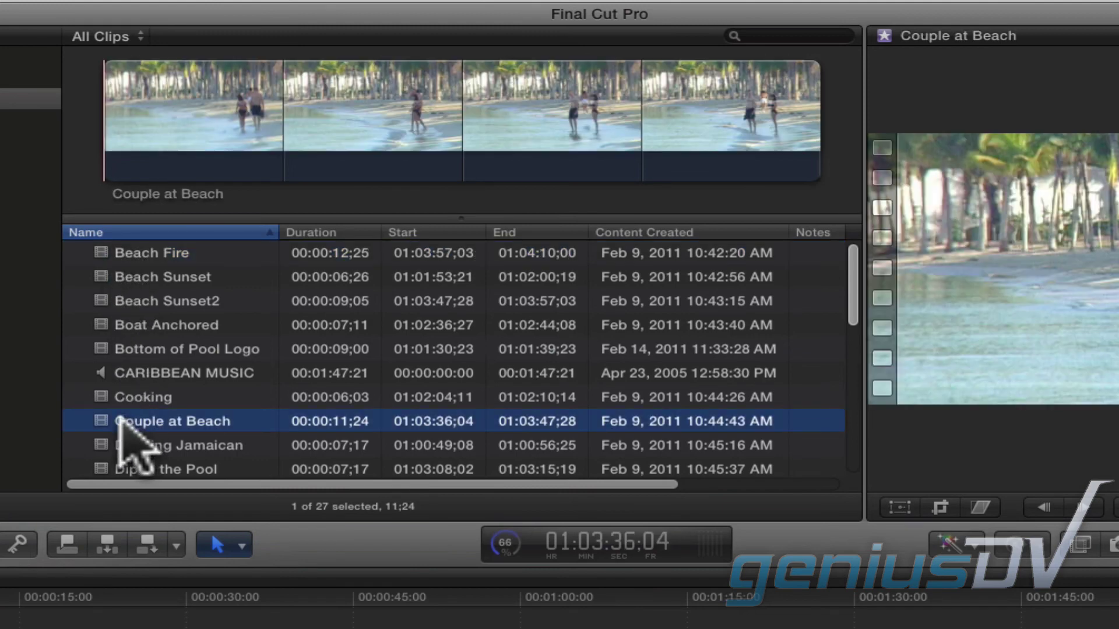
pyautogui.click(223, 132)
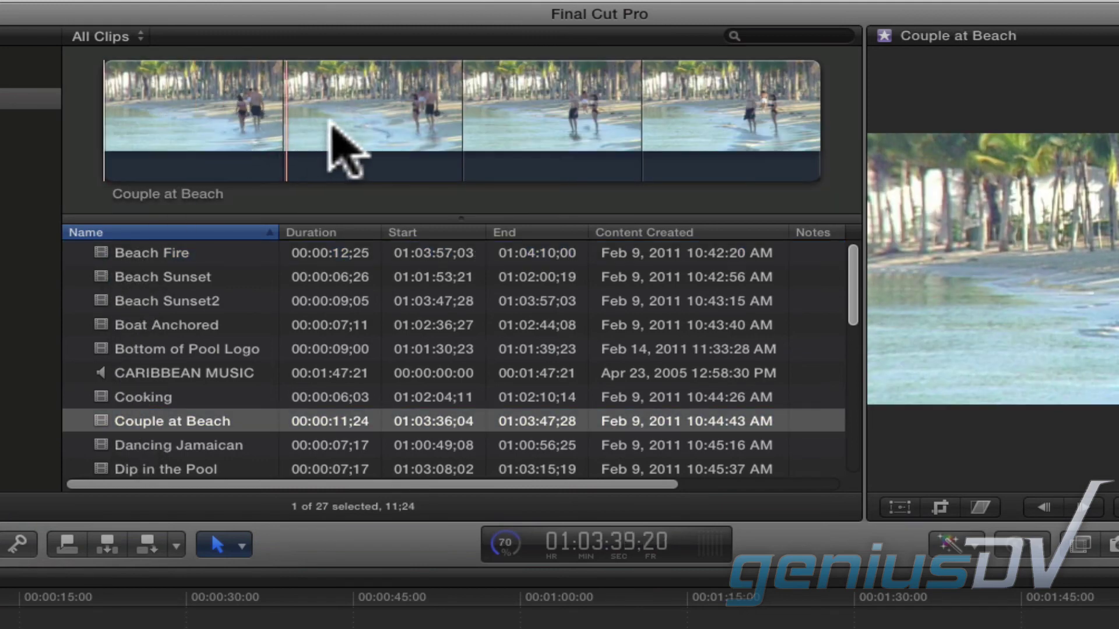